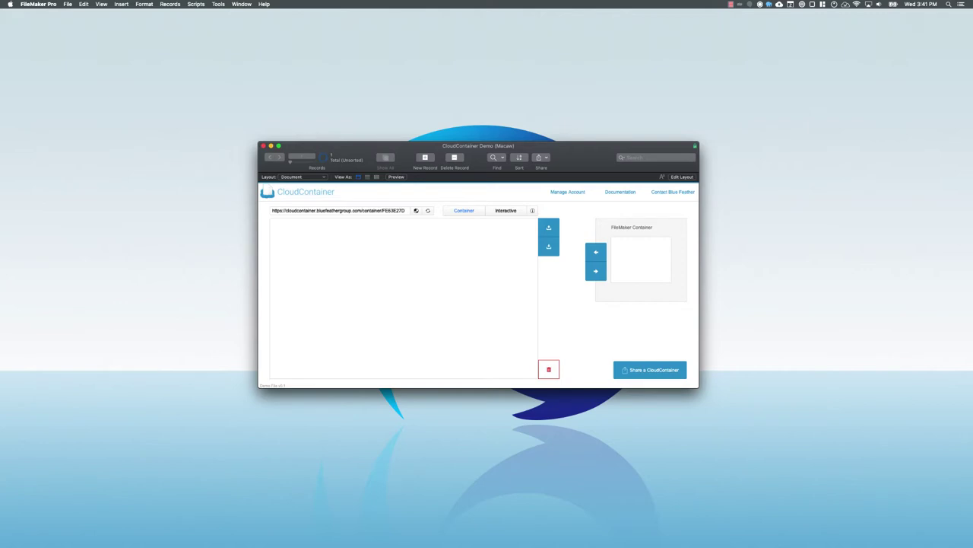
- Drop the macaw photo into the FileMaker container and upload it to the CloudContainer viewer
key("super+Tab")
left_click(567, 144)
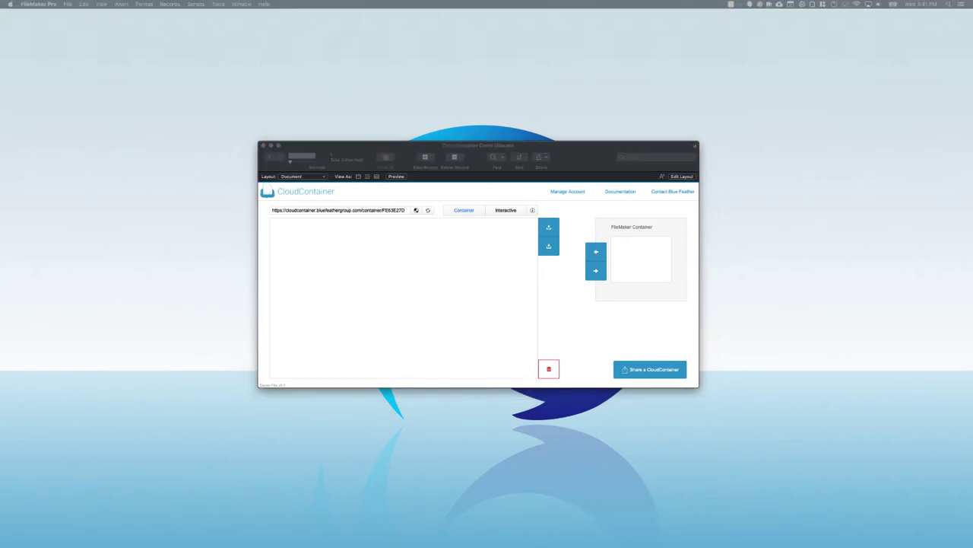
left_click_drag(778, 235, 736, 303)
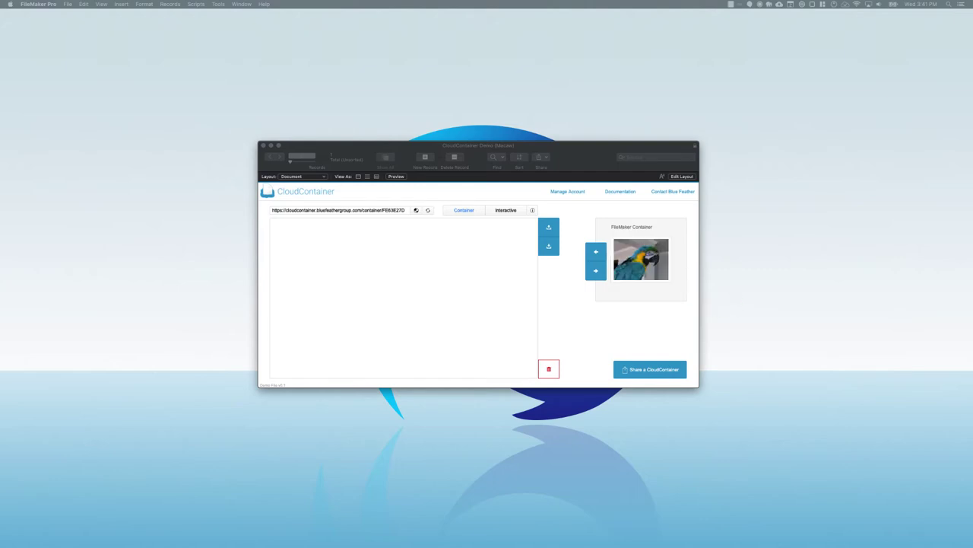
left_click_drag(972, 297, 403, 293)
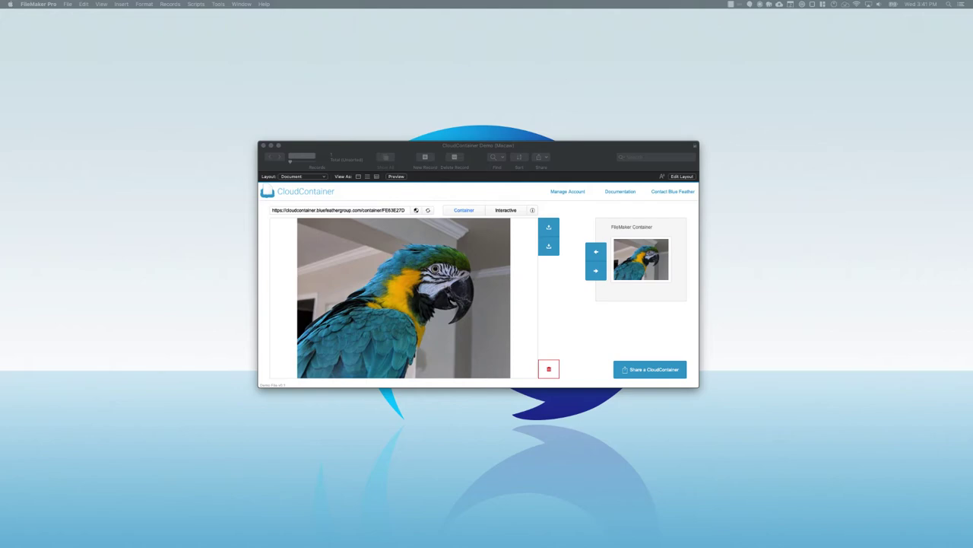
- Check that the S3 container folder lists zuko.jpg (2.8 MB), then delete the photo from CloudContainer
key("super+Tab")
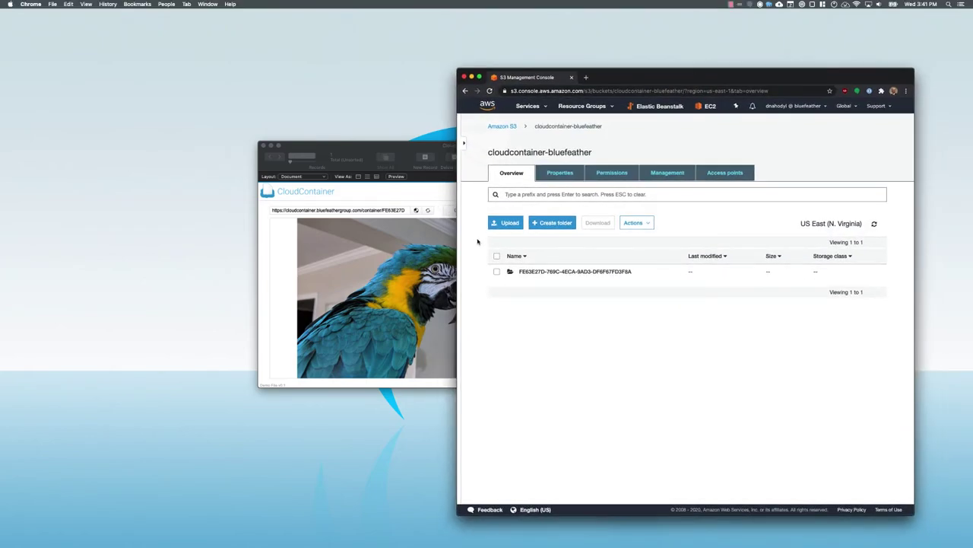
left_click(537, 272)
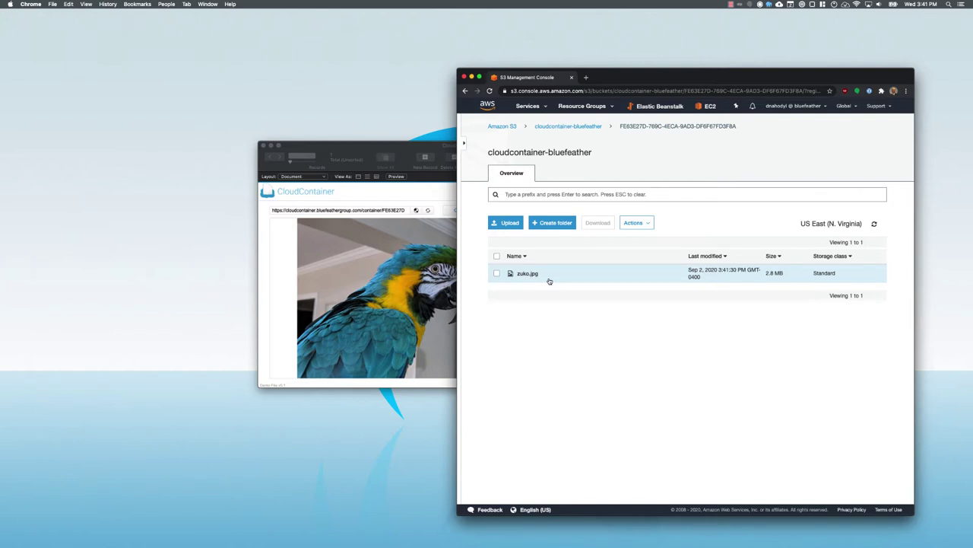
left_click(437, 198)
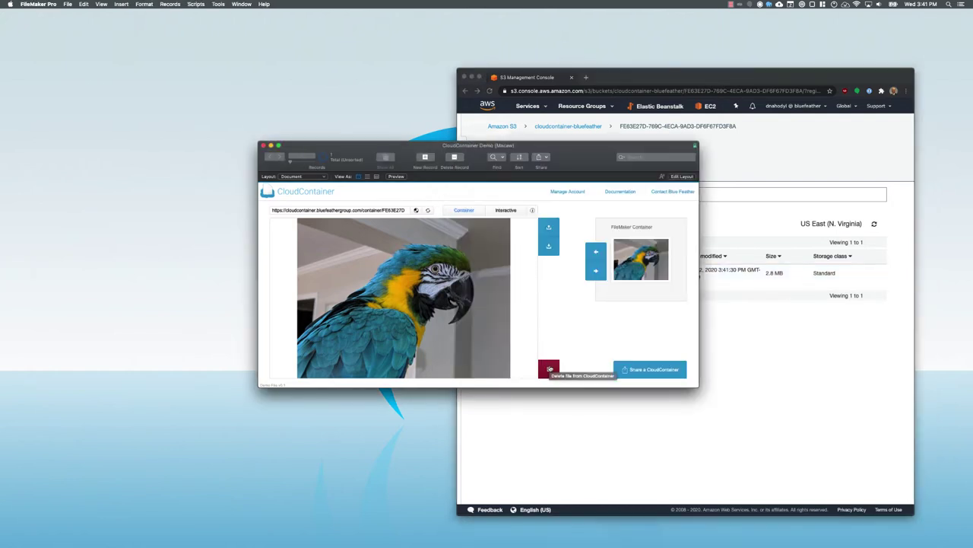
mouse_move(471, 275)
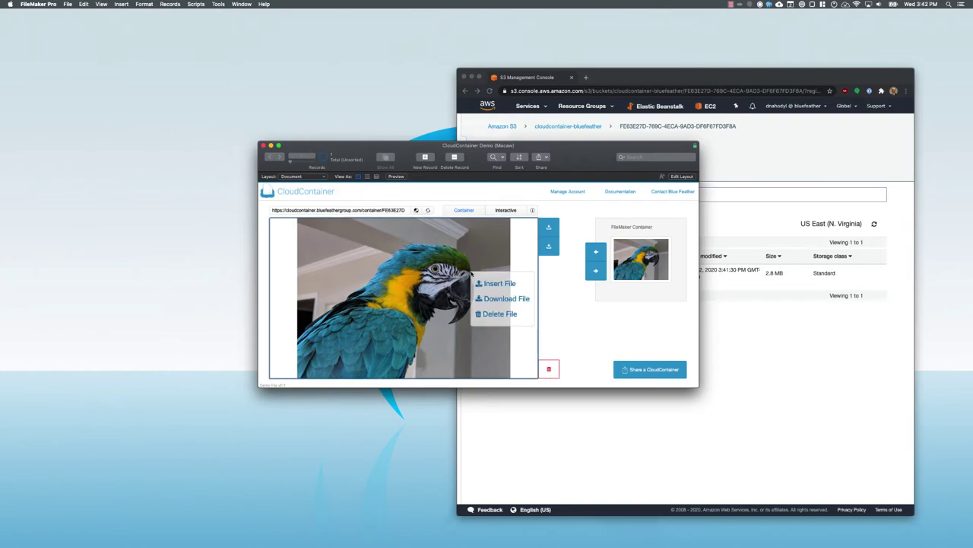
left_click(506, 315)
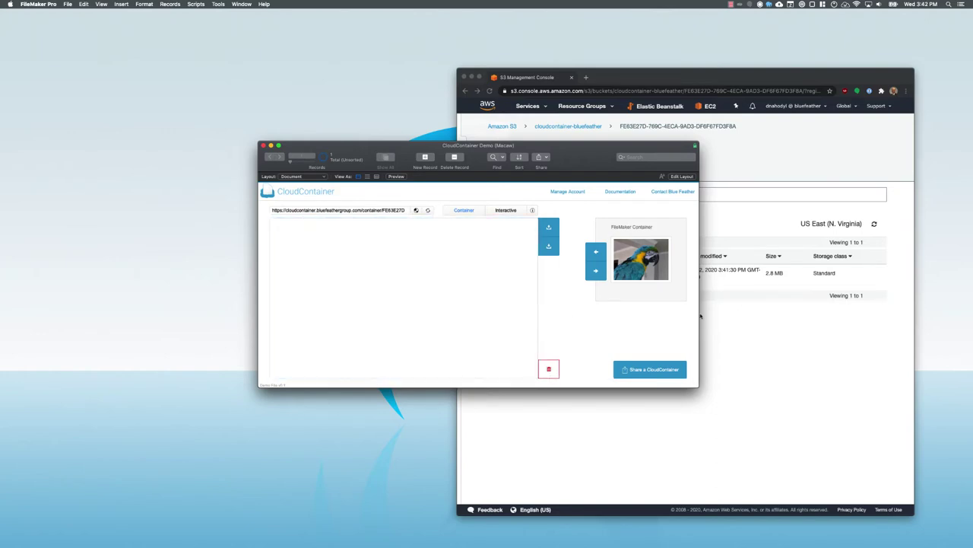
- Confirm the S3 container folder now has no objects, and move the browser window aside
left_click(779, 321)
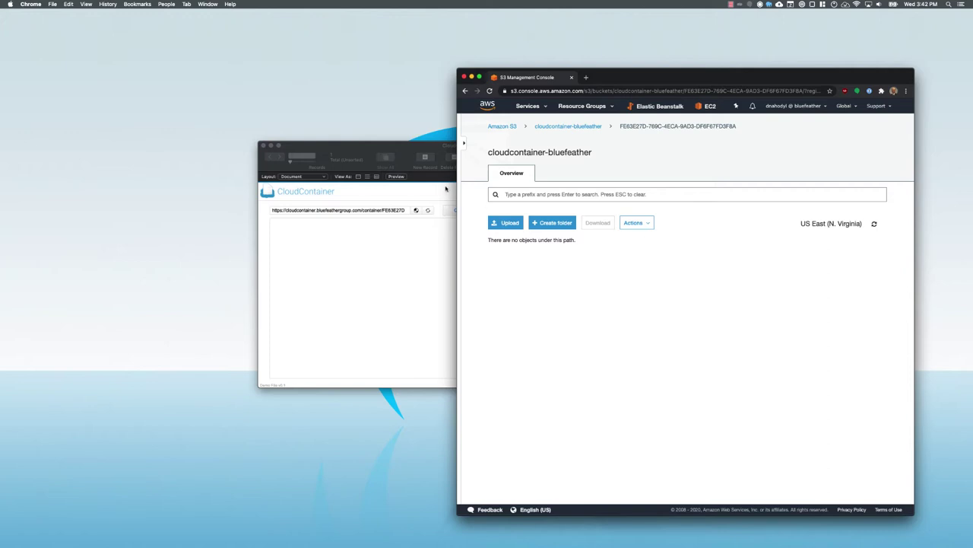
left_click_drag(631, 77, 631, 78)
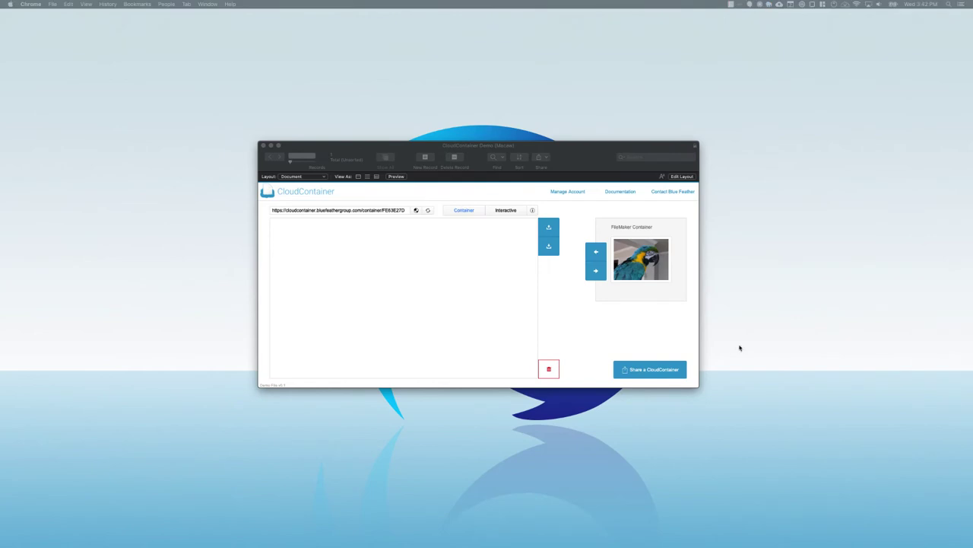
- Re-upload the container's macaw photo to the cloud viewer and move the window to the top-left
left_click(543, 281)
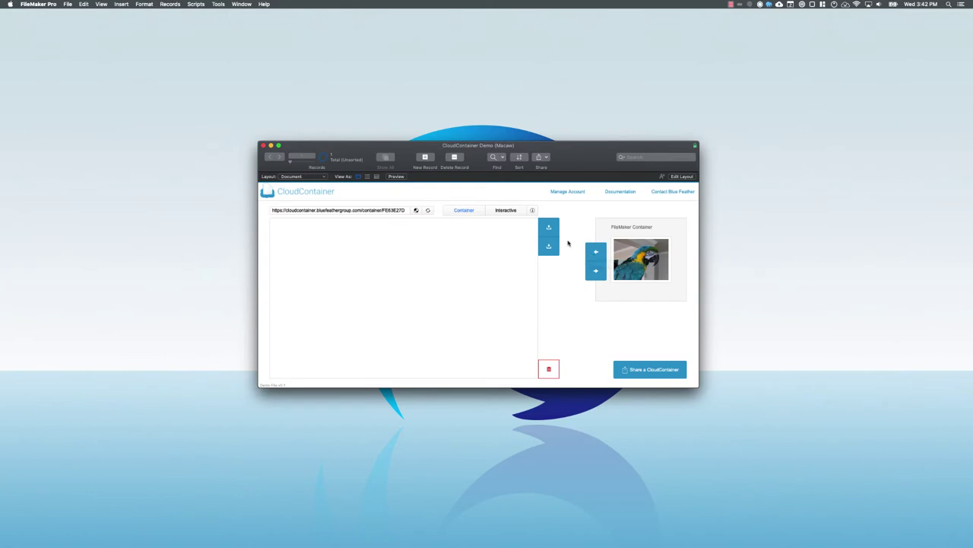
left_click(597, 253)
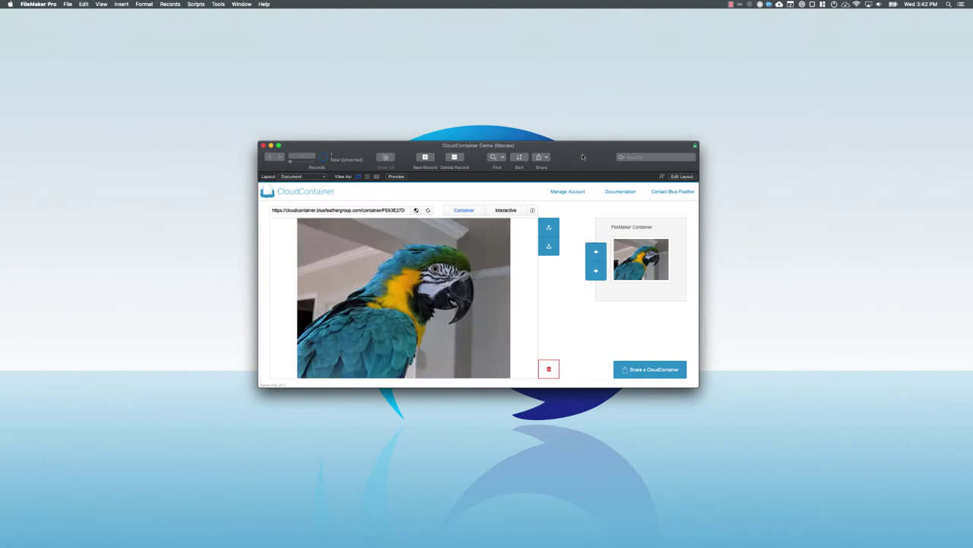
left_click_drag(583, 157, 435, 62)
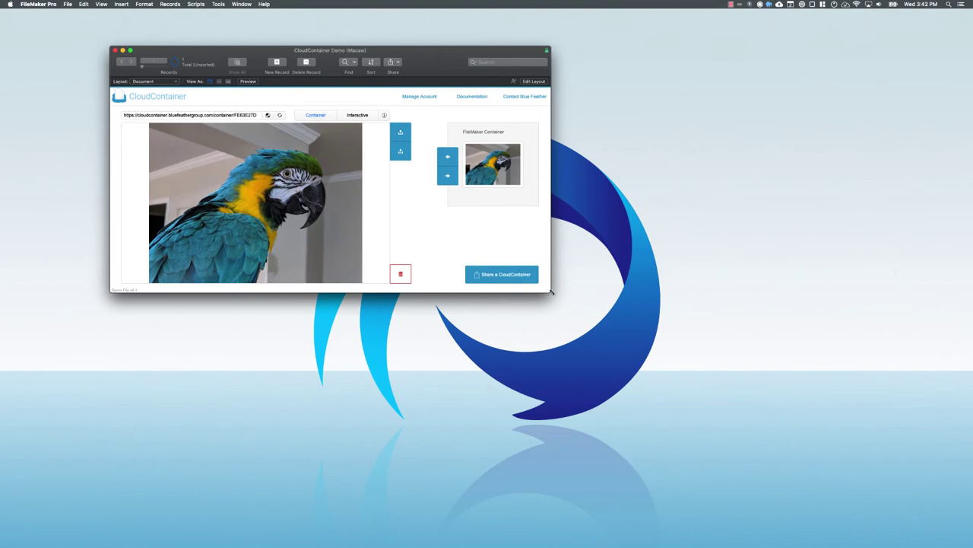
- Resize the FileMaker window to nearly full screen so the macaw photo is large
left_click_drag(551, 291, 918, 525)
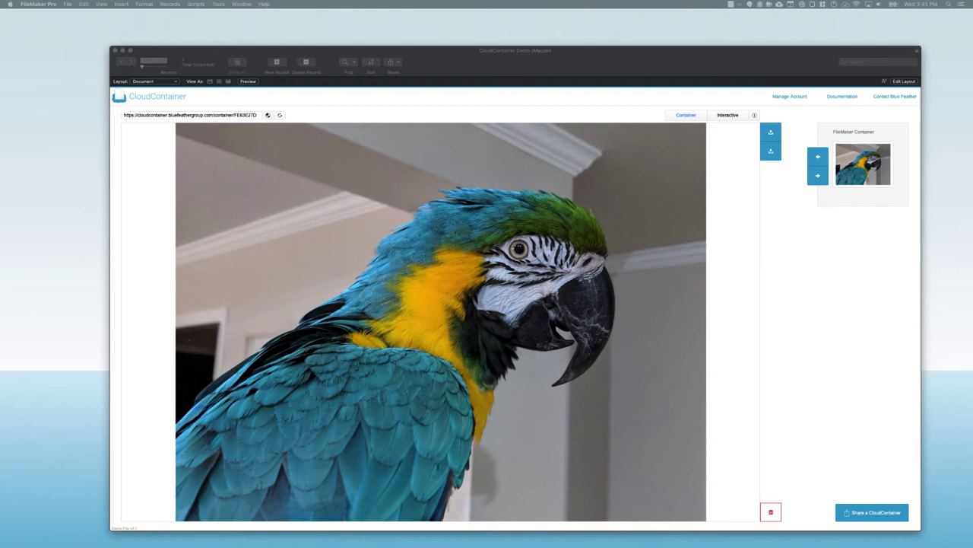
- In the Interactive editor, crop the macaw photo to a box around its head and beak
left_click(726, 118)
left_click(716, 118)
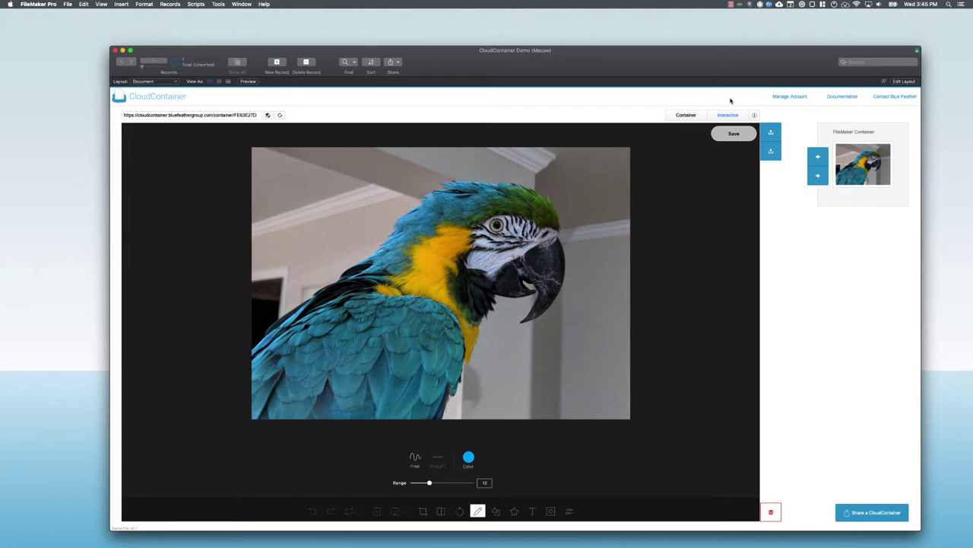
left_click(423, 510)
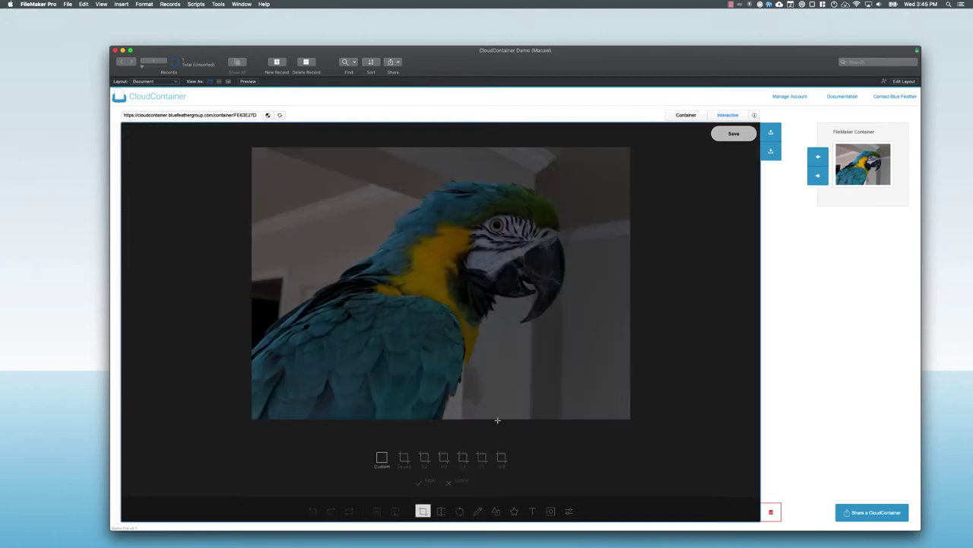
left_click_drag(387, 161, 604, 352)
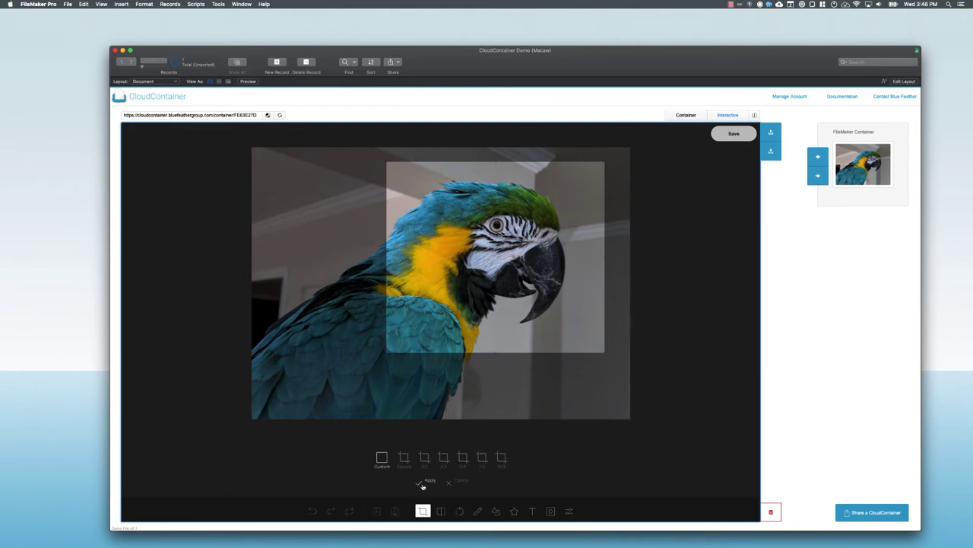
left_click(422, 484)
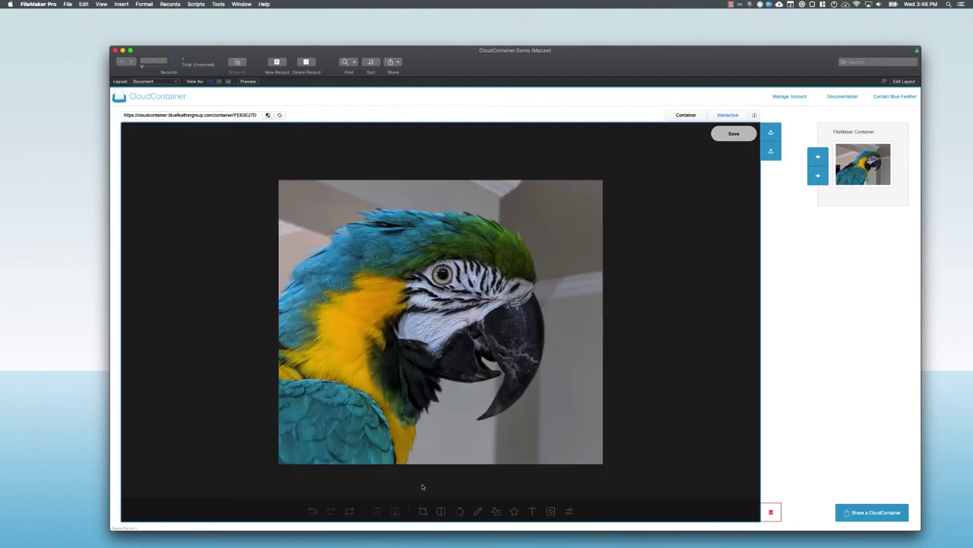
- Using the red Free pen at stroke size 16, draw a loop around the macaw's eye
left_click(477, 512)
left_click(469, 456)
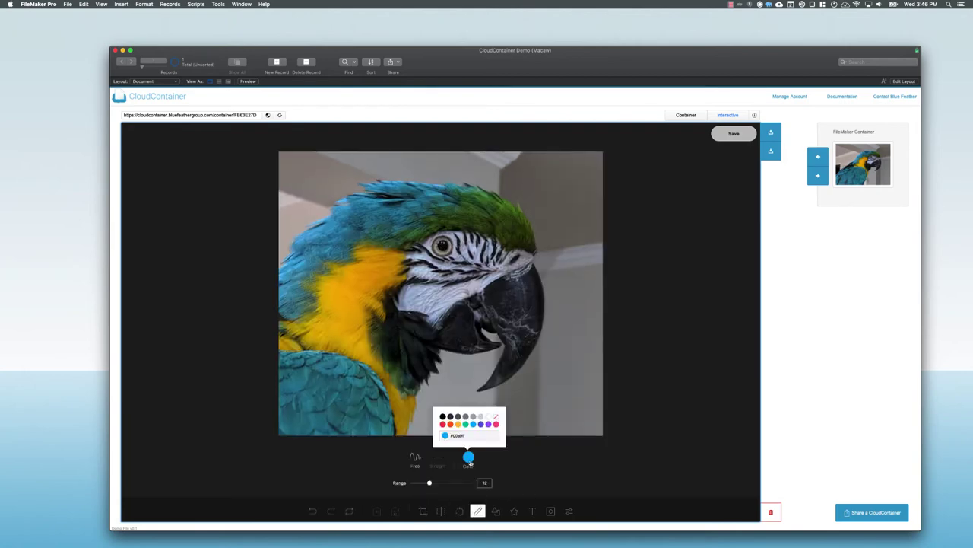
left_click(444, 427)
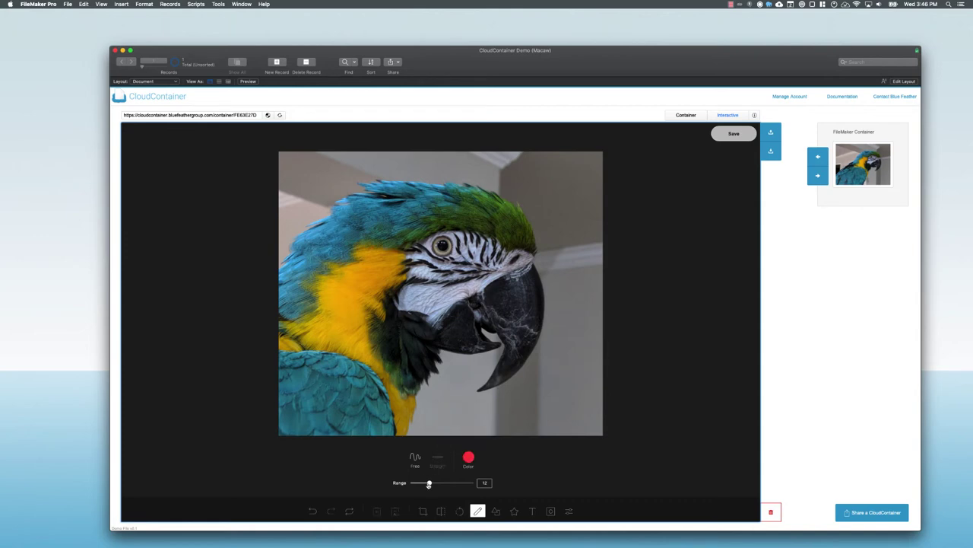
left_click_drag(429, 483, 450, 484)
mouse_move(467, 223)
left_mouse_down()
mouse_move(428, 219)
mouse_move(427, 268)
mouse_move(463, 227)
mouse_move(427, 220)
mouse_move(430, 269)
mouse_move(461, 228)
mouse_move(418, 243)
mouse_move(468, 236)
mouse_move(415, 254)
mouse_move(459, 221)
mouse_move(423, 257)
mouse_move(427, 224)
mouse_move(417, 319)
mouse_move(424, 234)
mouse_move(445, 222)
mouse_move(468, 243)
mouse_move(408, 262)
mouse_move(410, 234)
mouse_move(411, 321)
left_mouse_up()
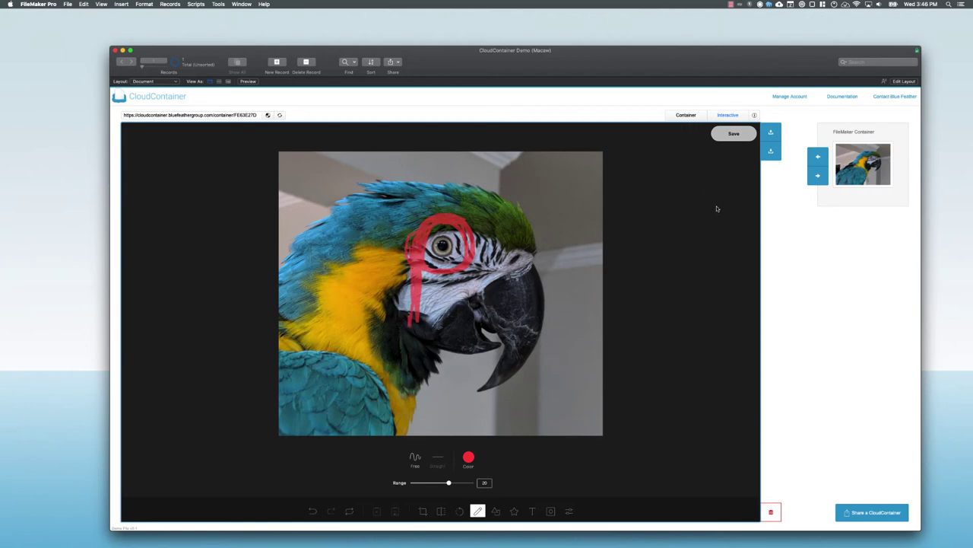
- Save the monocle edit and view the saved image in the Container tab
left_click(736, 134)
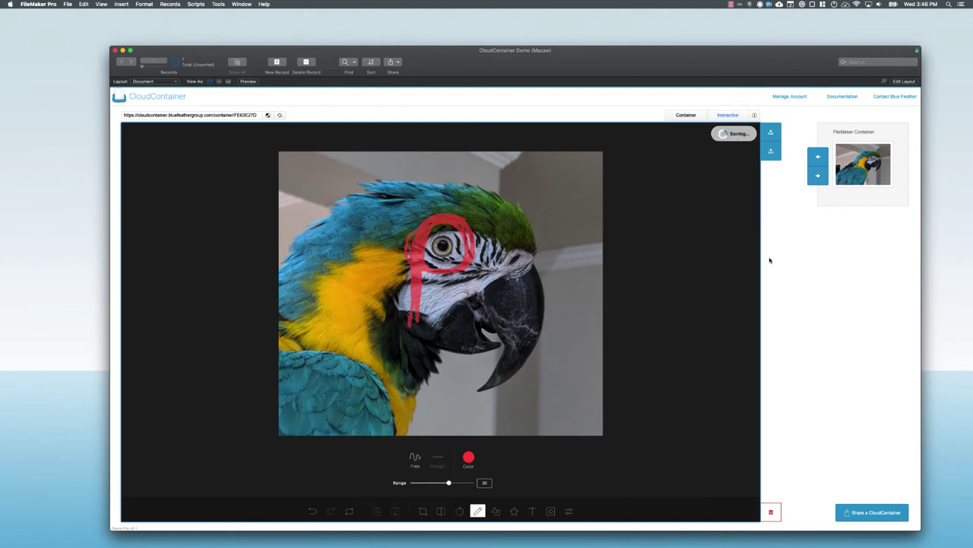
left_click(686, 116)
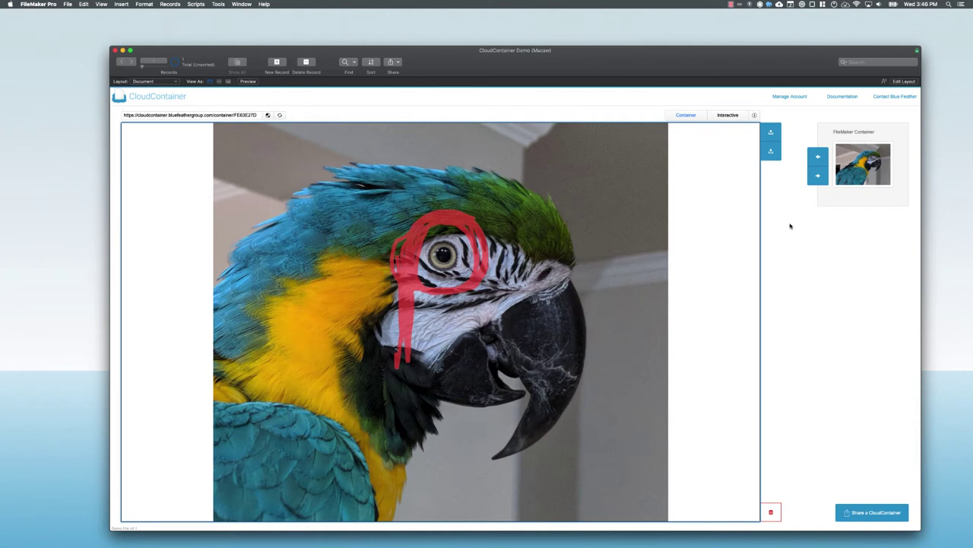
- Create a new record with resume_001.docx, preview it interactively and select some Summary text
left_click(277, 64)
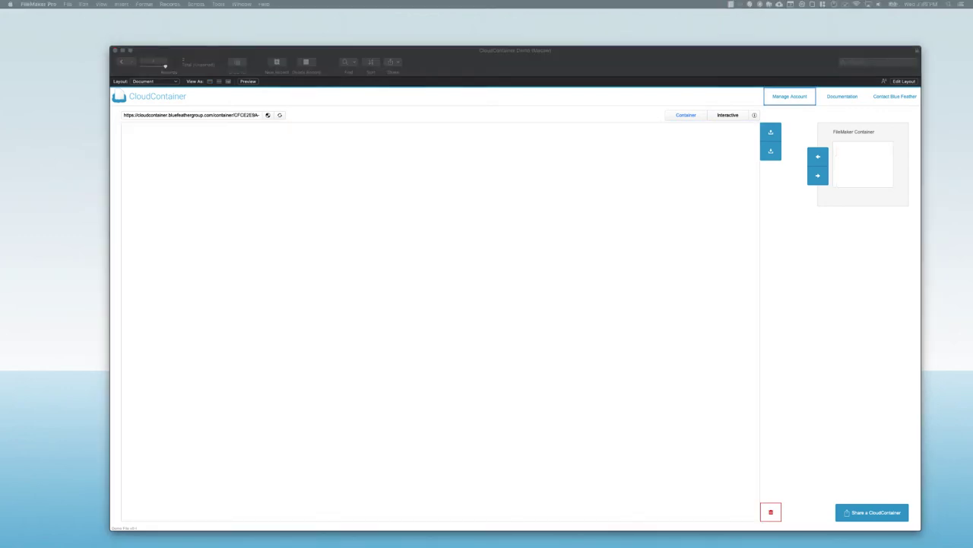
left_click_drag(702, 208, 661, 200)
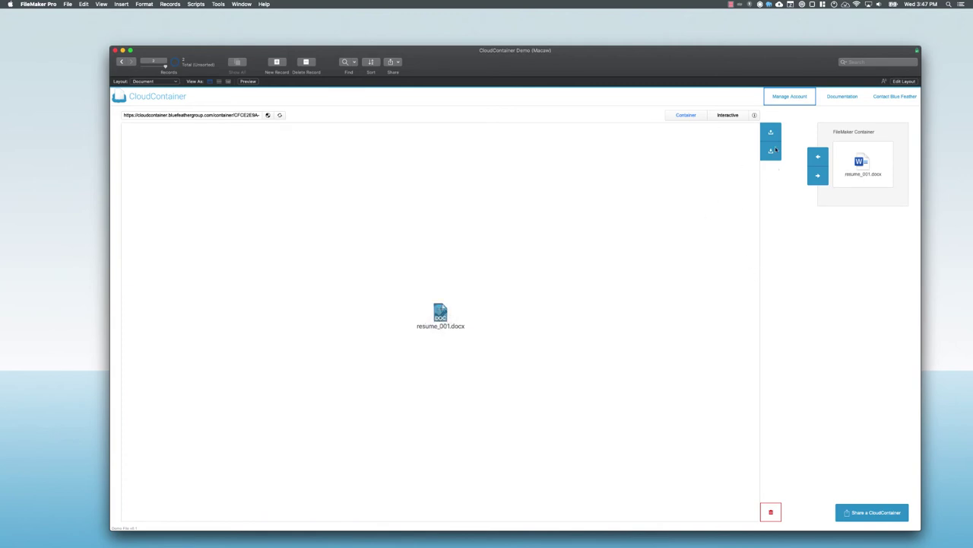
left_click(731, 116)
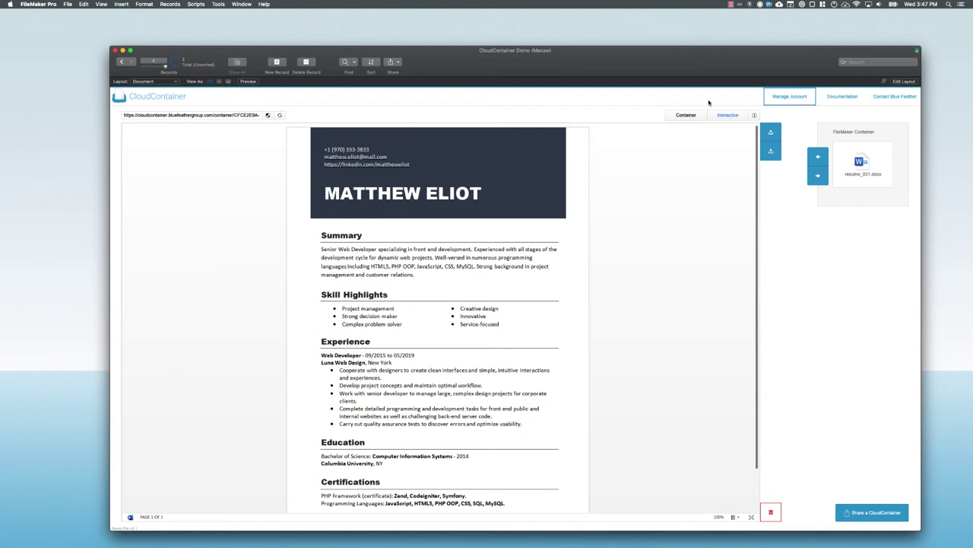
left_click_drag(372, 249, 457, 266)
left_click(449, 303)
left_click_drag(363, 249, 415, 266)
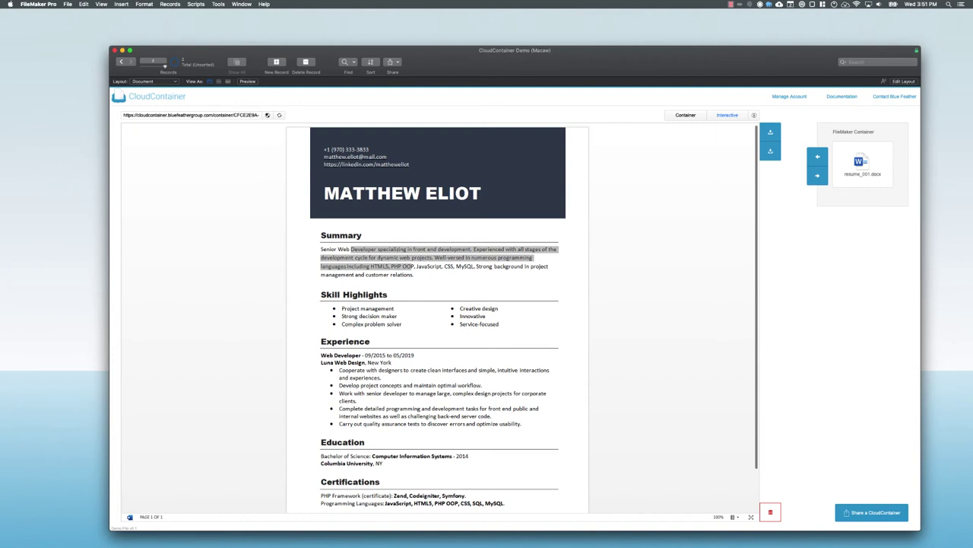
- Add a new record holding 2555464.ai and upload the birds illustration to the cloud viewer
left_click(277, 64)
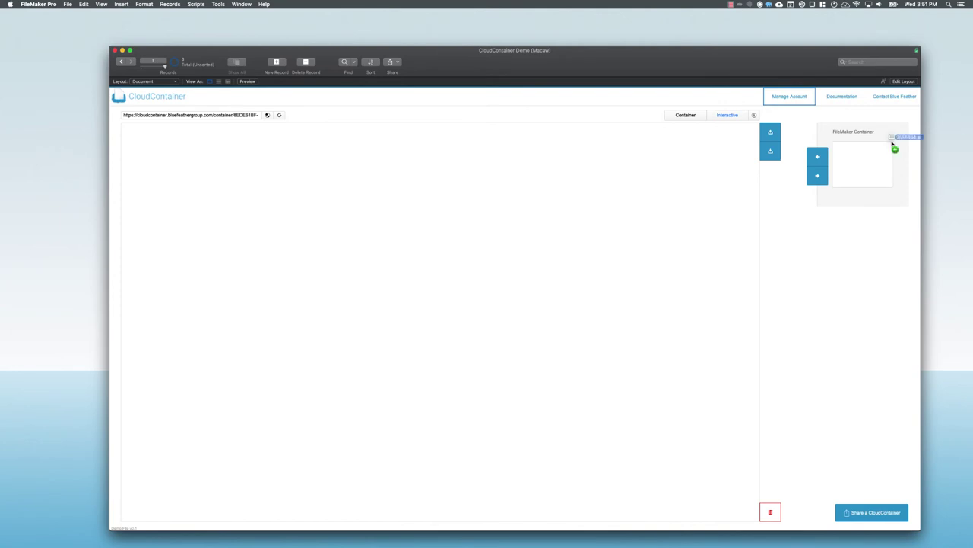
left_click_drag(854, 159, 859, 161)
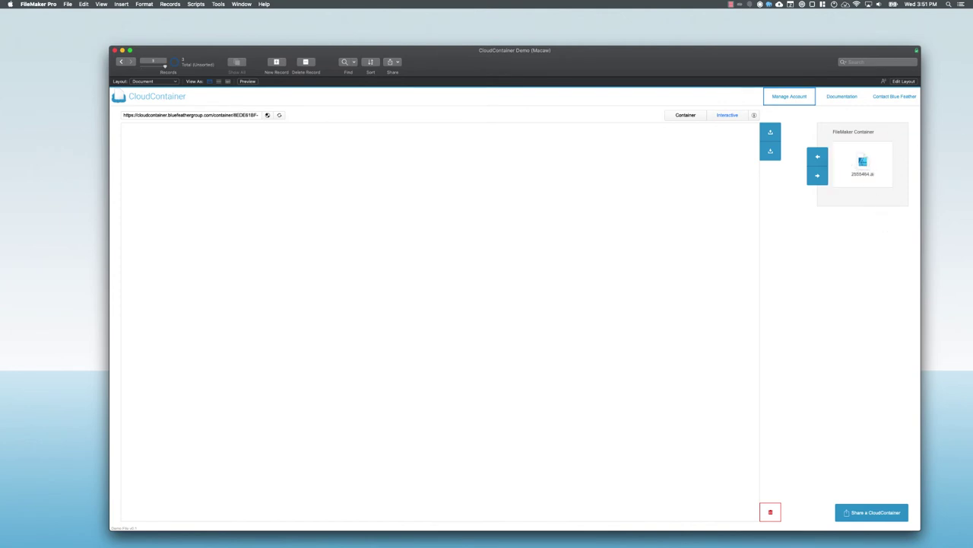
left_click_drag(603, 183, 524, 207)
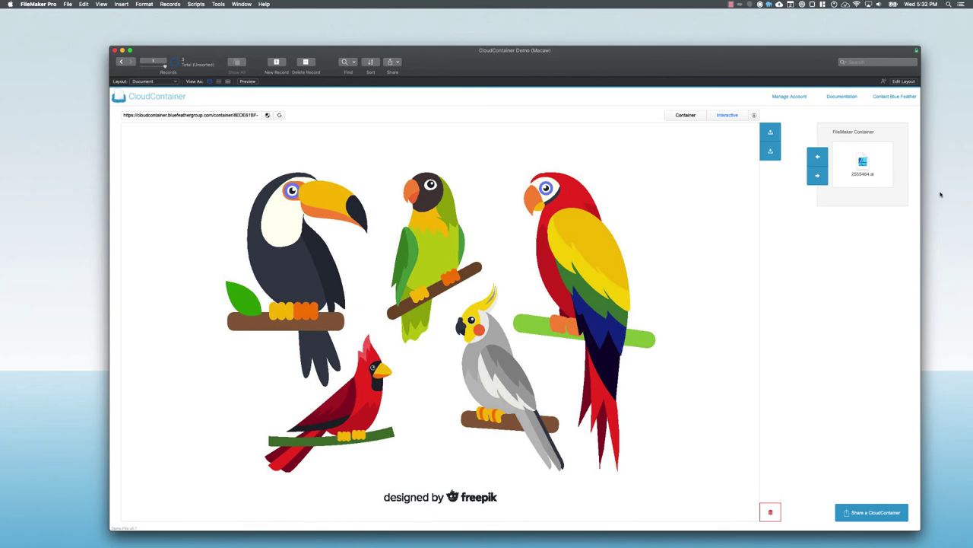
- Go back two records to the macaw and copy an 86400-second sharing link to the clipboard
left_click(121, 63)
left_click(122, 63)
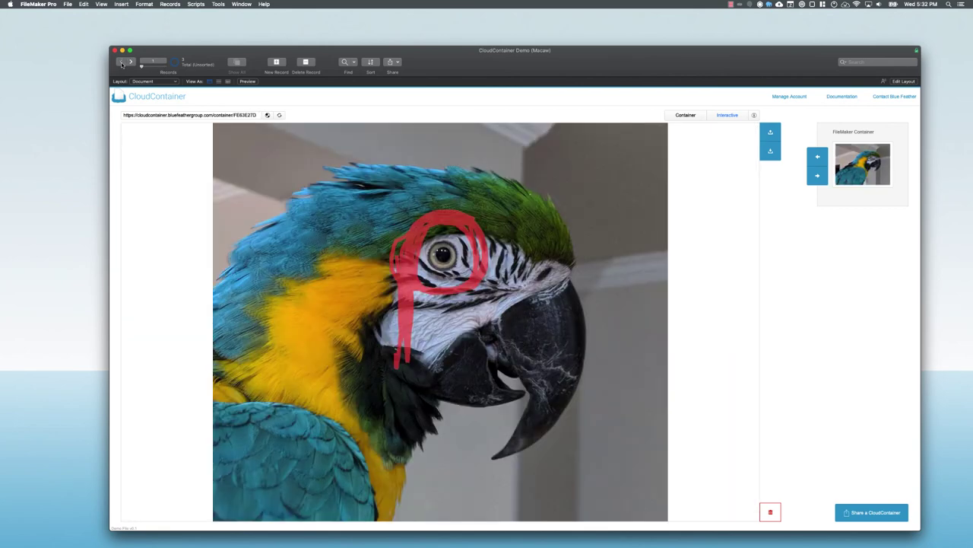
left_click(863, 516)
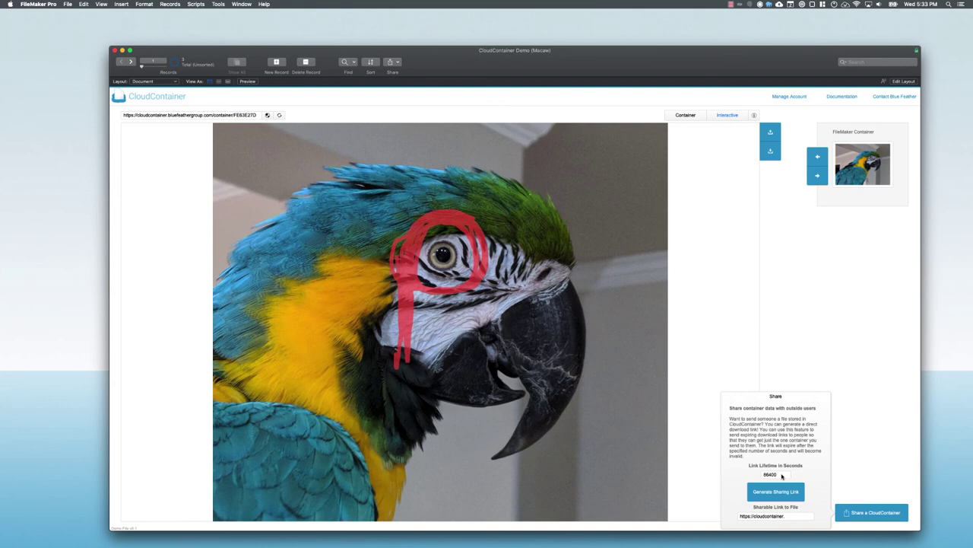
left_click(788, 492)
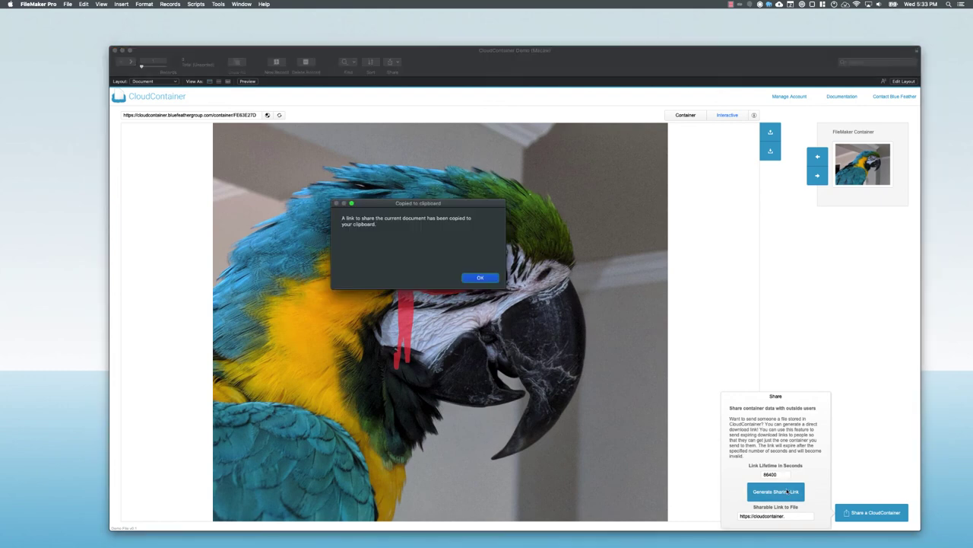
left_click(480, 277)
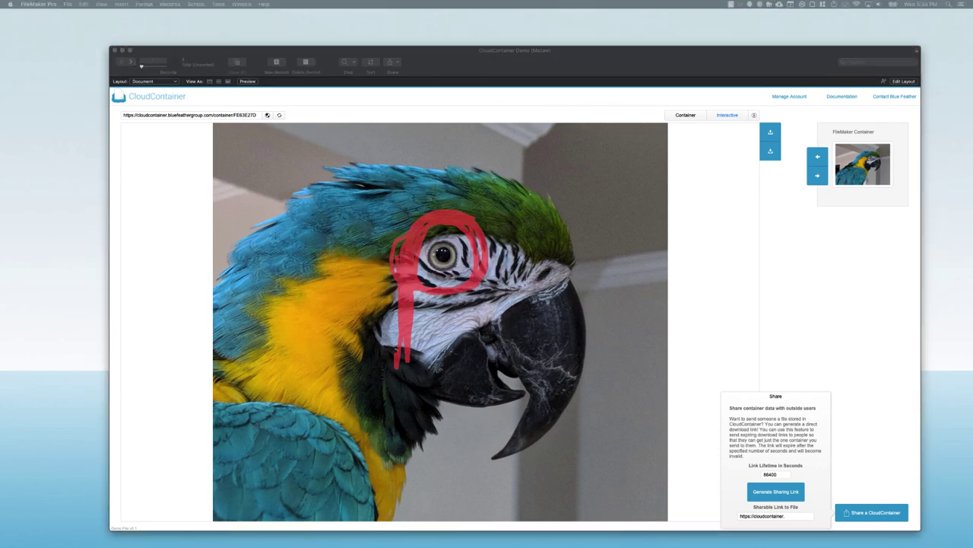
- Load the pasted macaw sharing link twice in a private Chrome window, downloading zuko (2).jpg
key("super+shift+n")
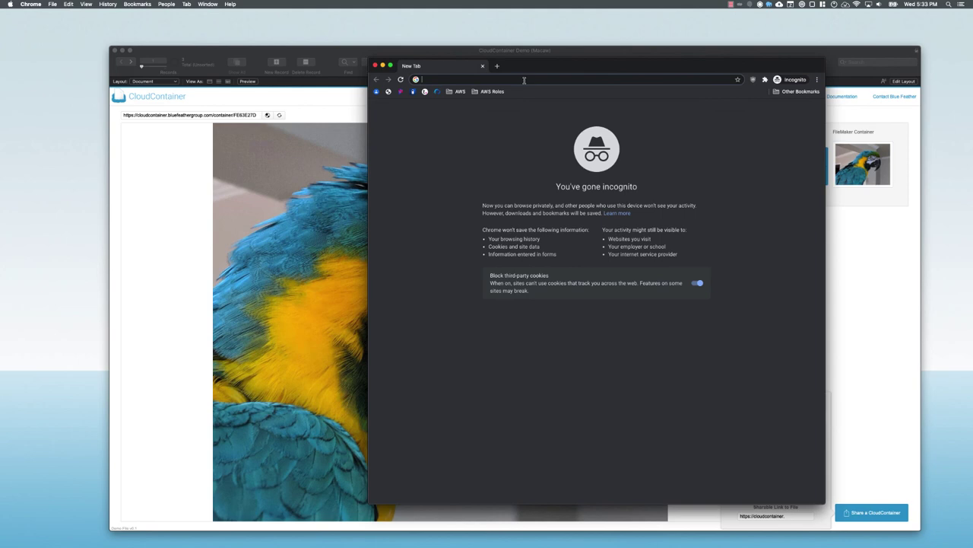
key("super+v")
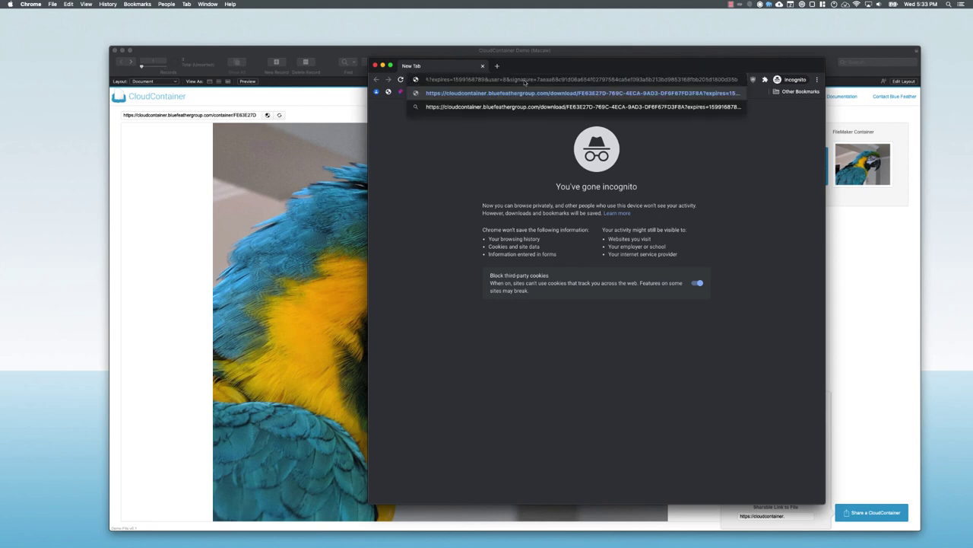
key("Return")
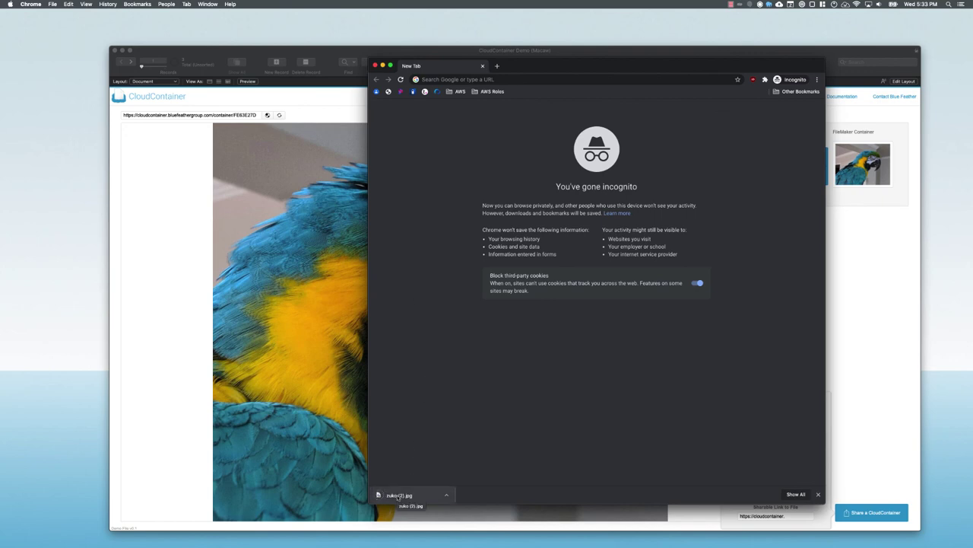
left_click(528, 79)
key("super+v")
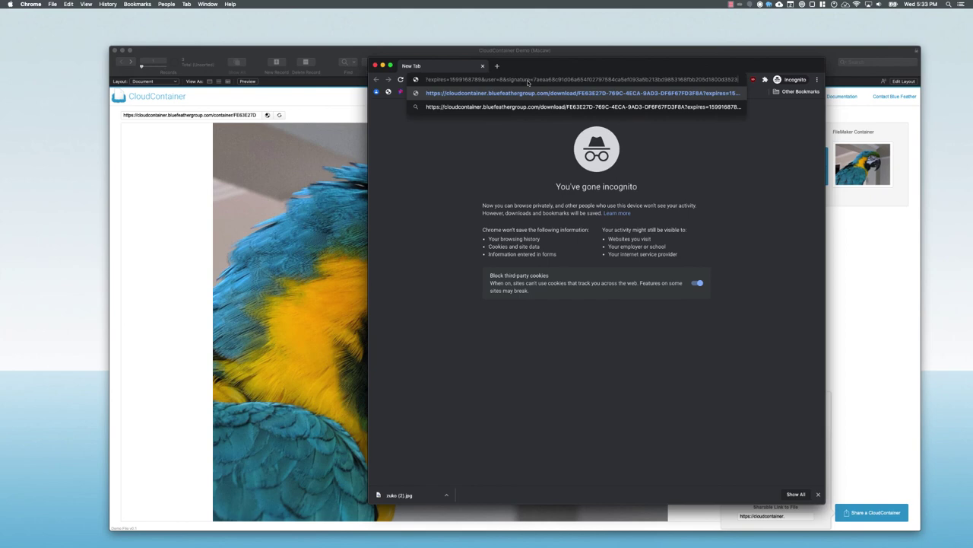
key("Return")
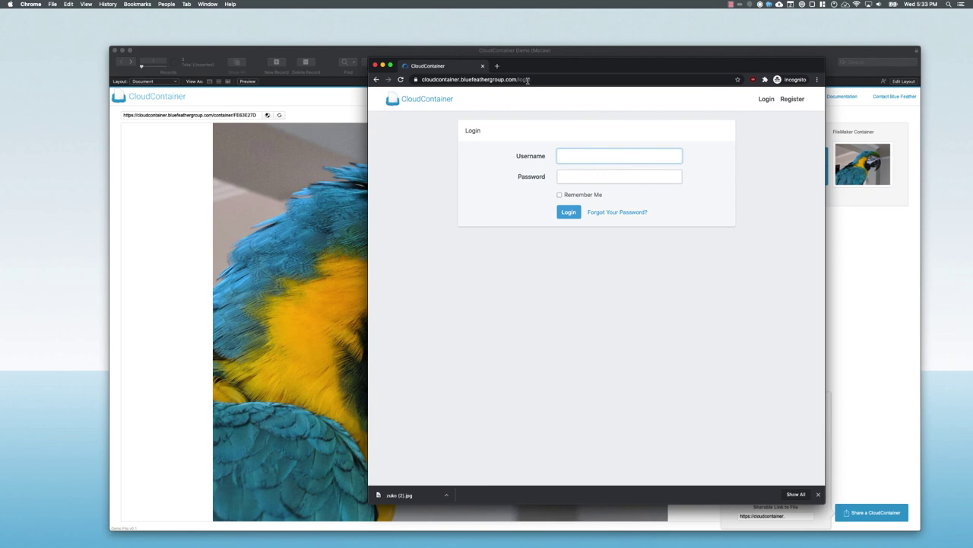
- Close the private Chrome window, then dismiss FileMaker's Share panel on the monocled macaw record
left_click(483, 67)
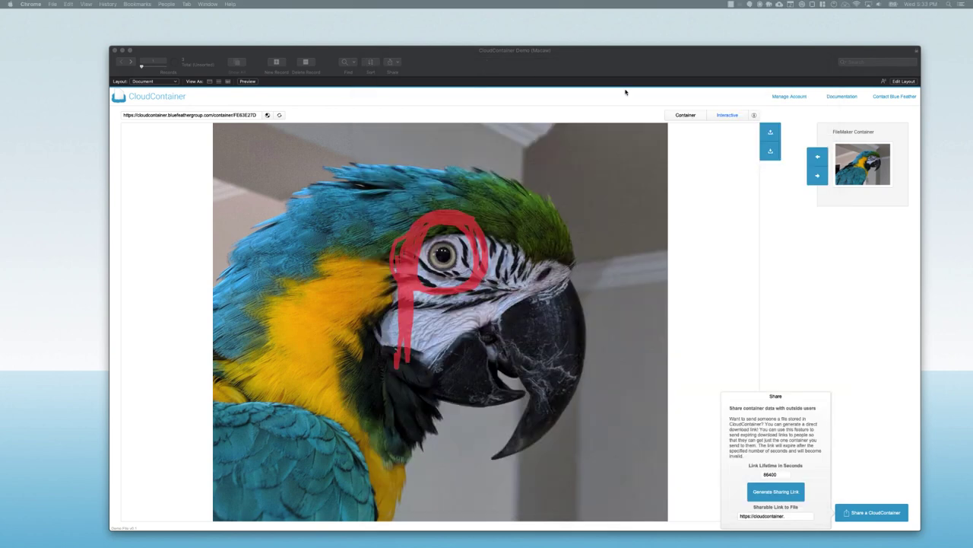
left_click(772, 293)
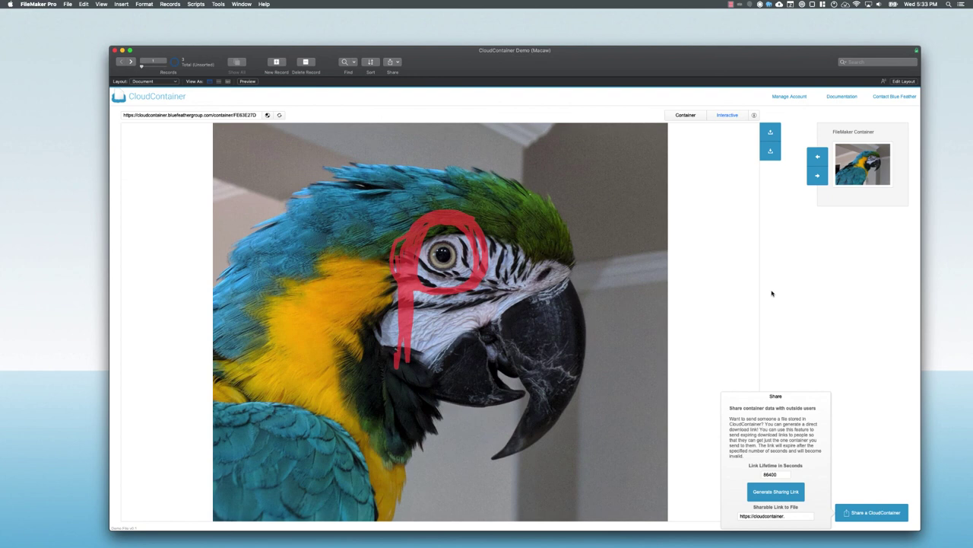
left_click(768, 278)
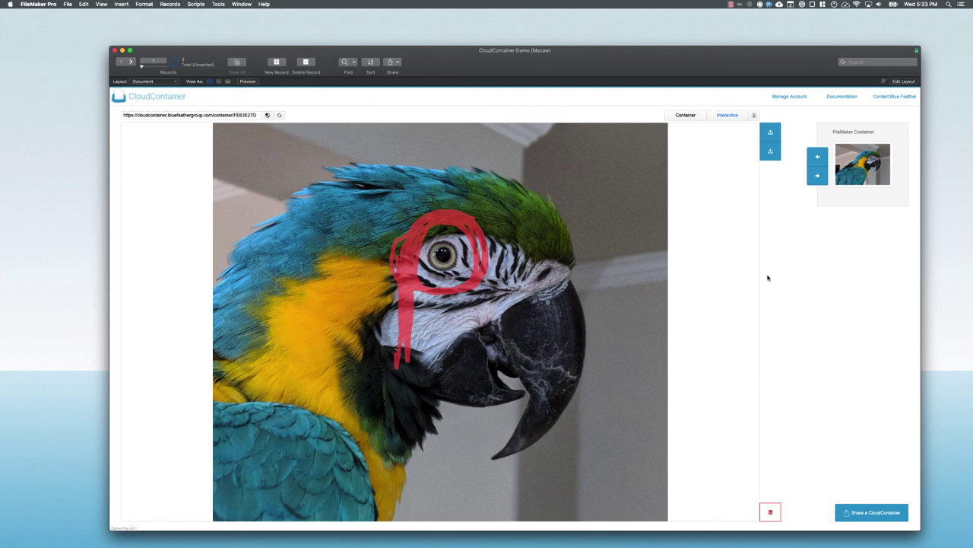